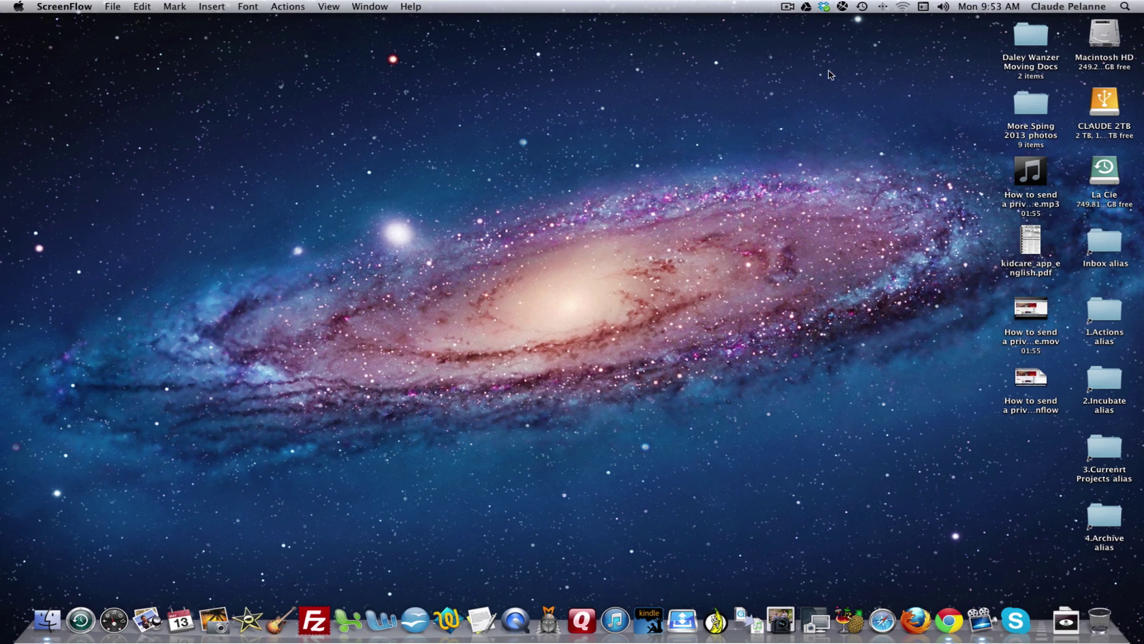
Check Time Machine's menu-bar status, then dismiss the menu to return to the desktop
left_click(861, 7)
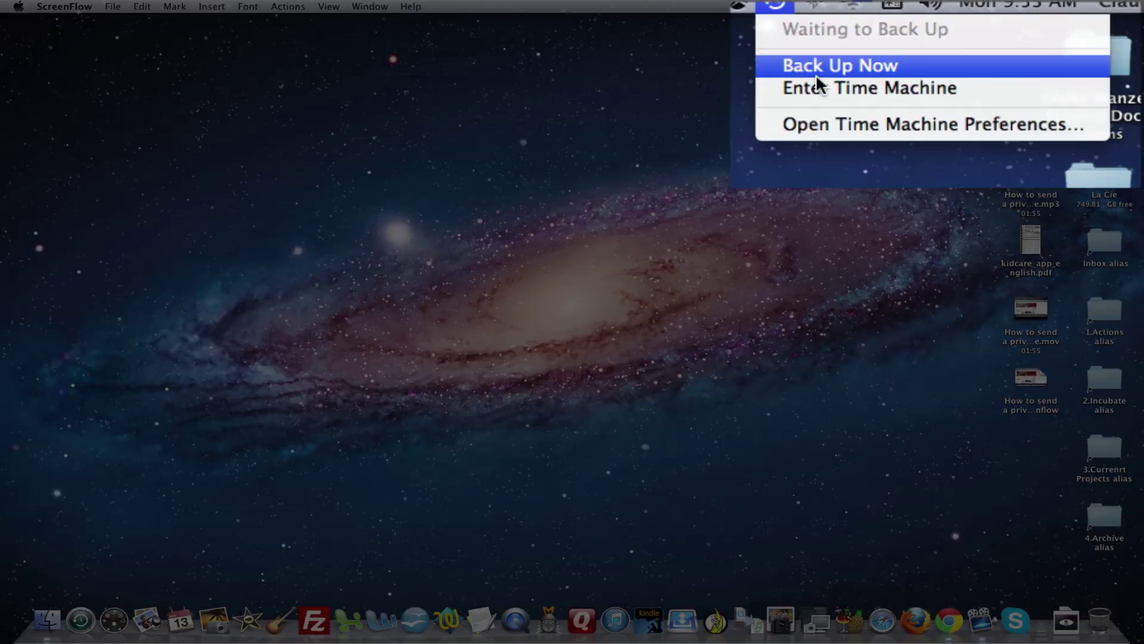
left_click(816, 69)
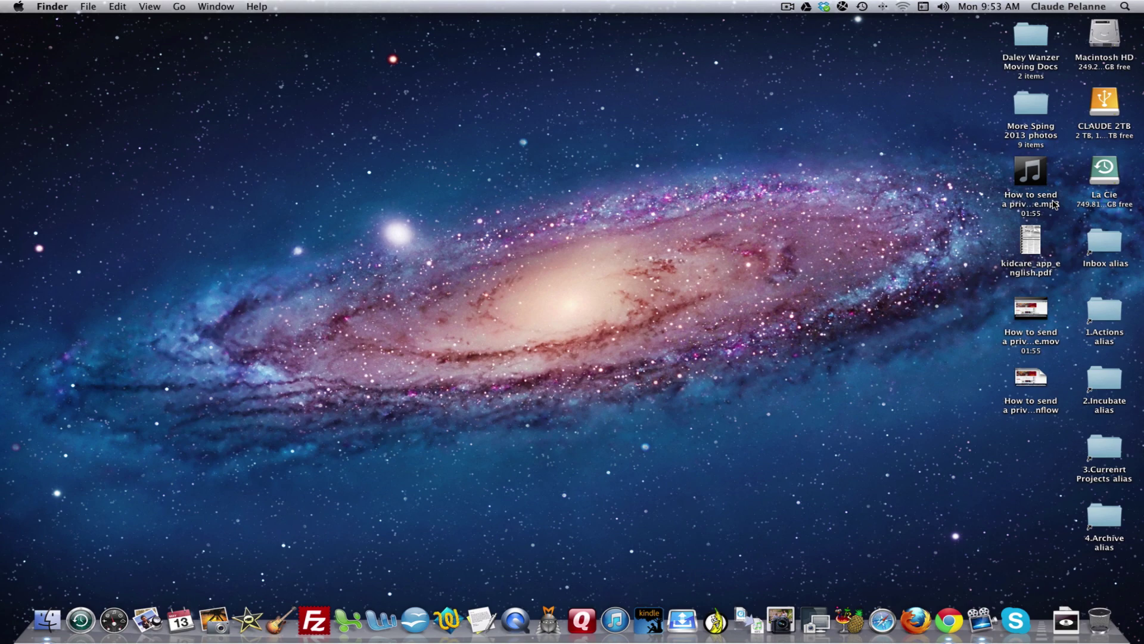
Open a Finder window showing the Applications folder
left_click(49, 623)
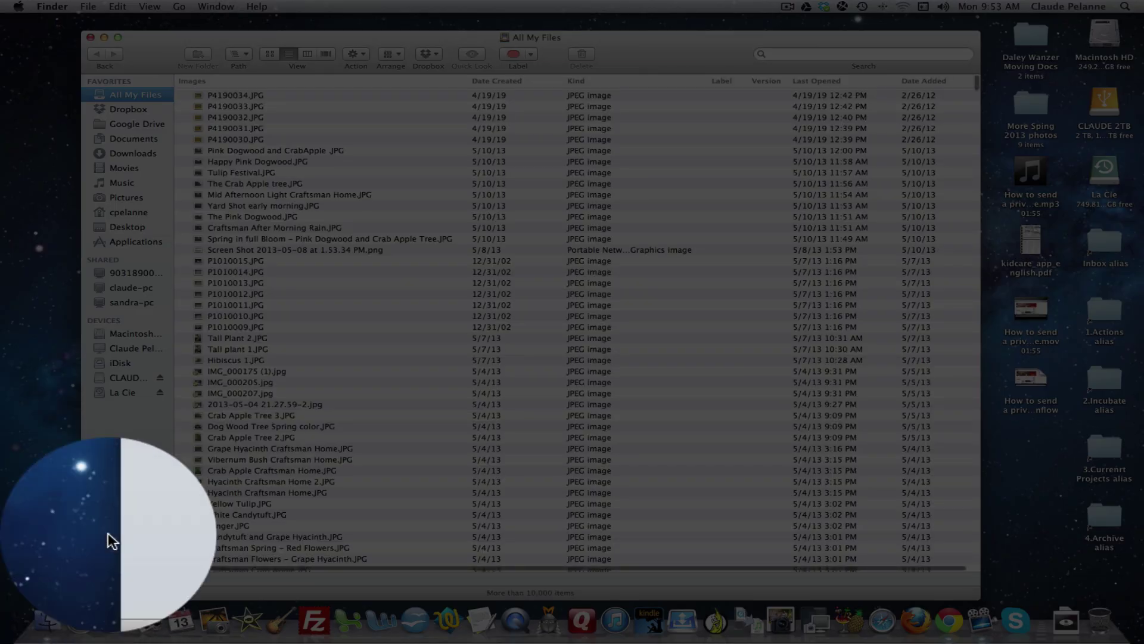
left_click(119, 241)
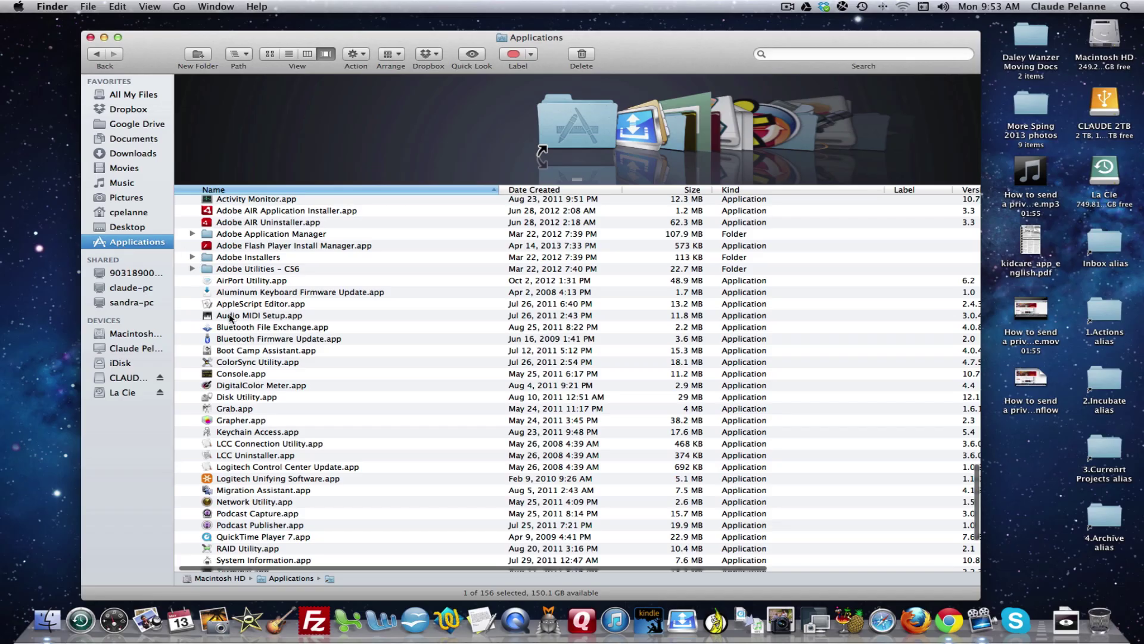
scroll(241, 332, "down", 5)
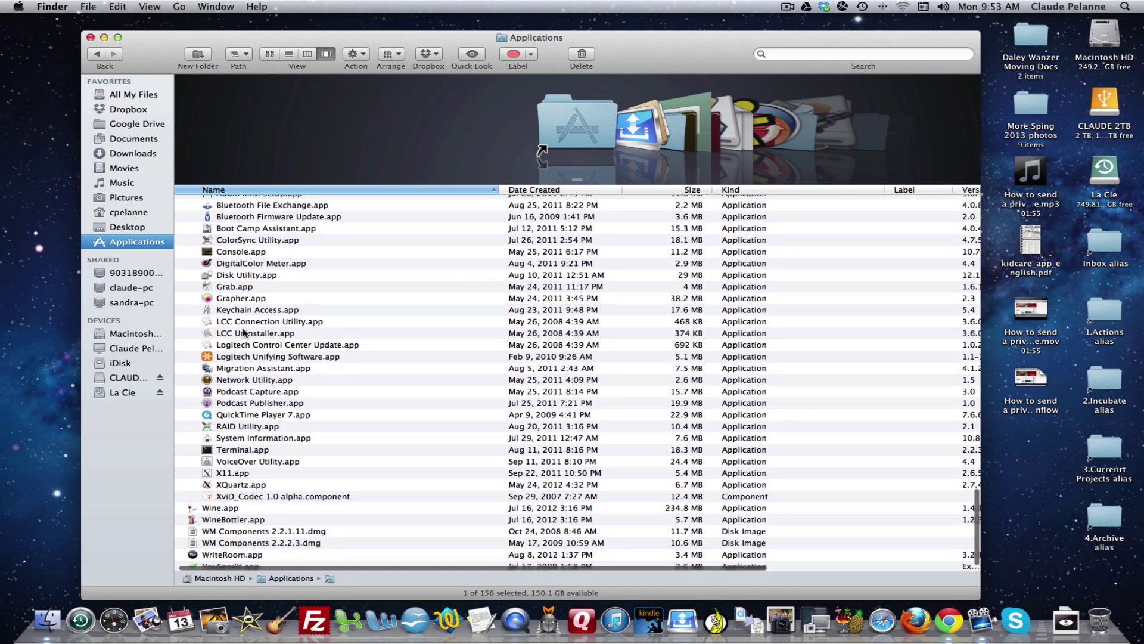
scroll(226, 325, "up", 10)
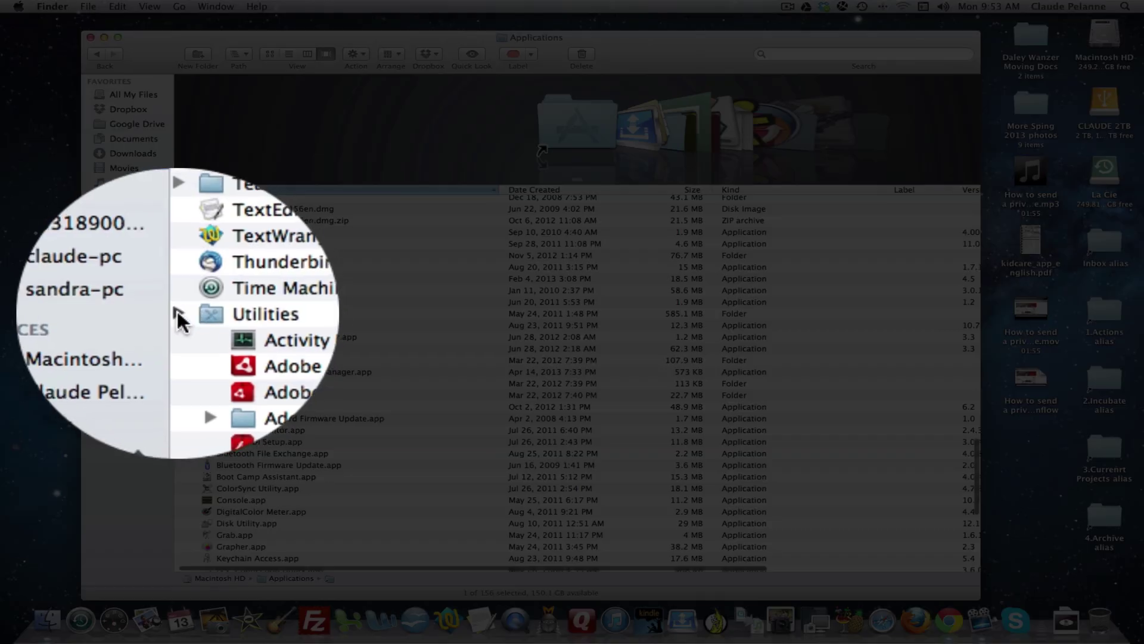
left_click(177, 310)
scroll(206, 334, "up", 2)
scroll(197, 286, "up", 6)
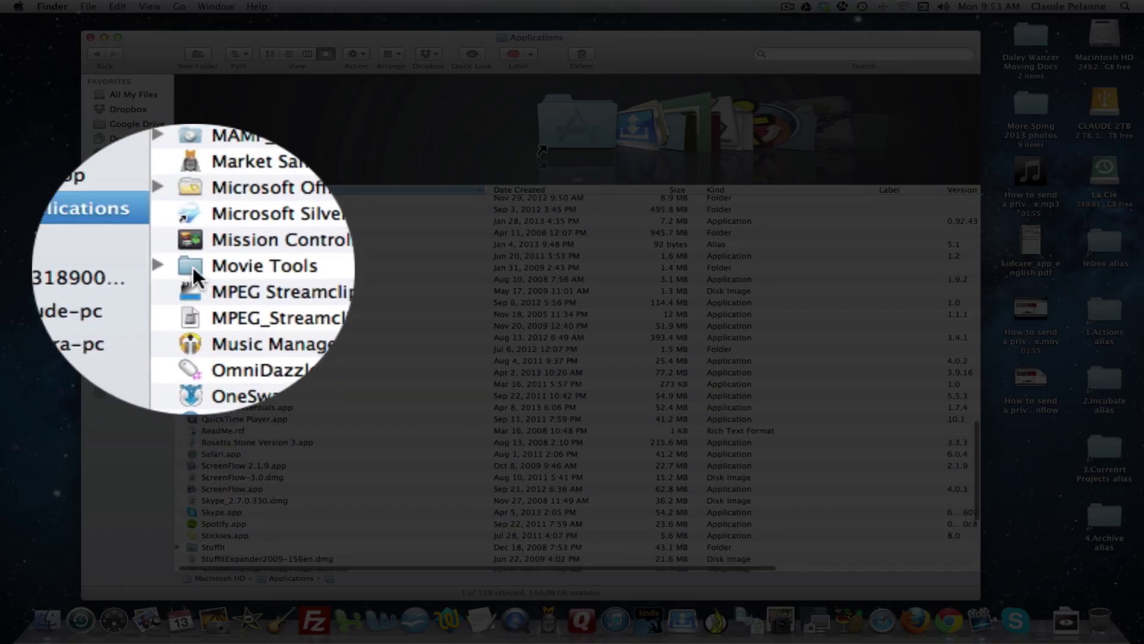
scroll(211, 320, "down", 6)
scroll(214, 338, "down", 4)
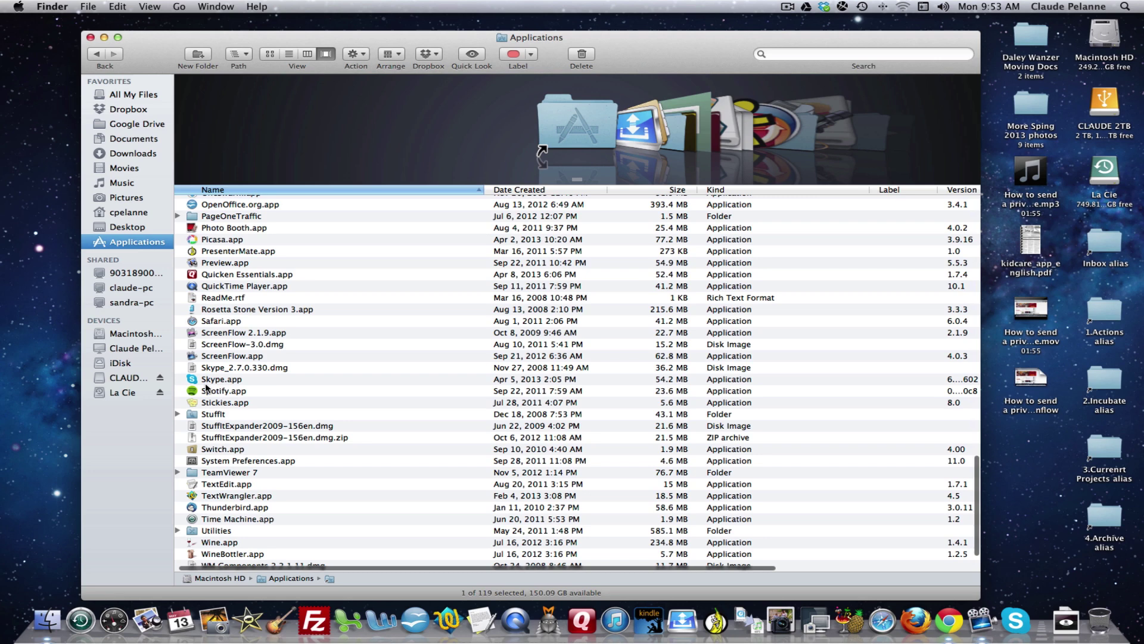
scroll(200, 358, "left", 1)
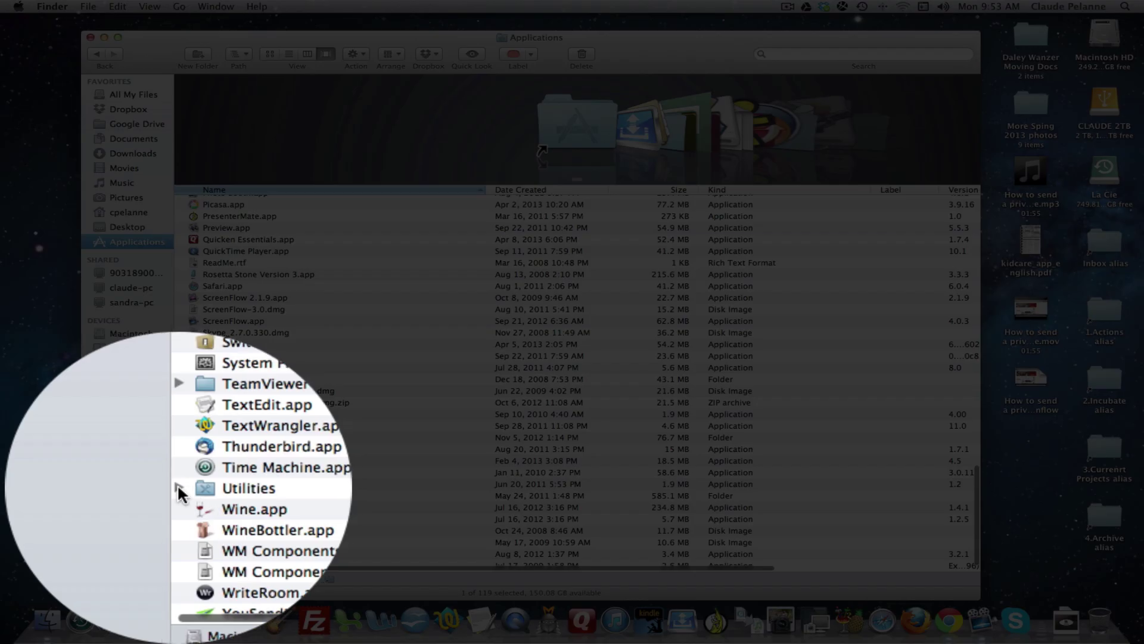
Expand the Utilities folder and launch Disk Utility.app
left_click(179, 495)
scroll(263, 484, "down", 10)
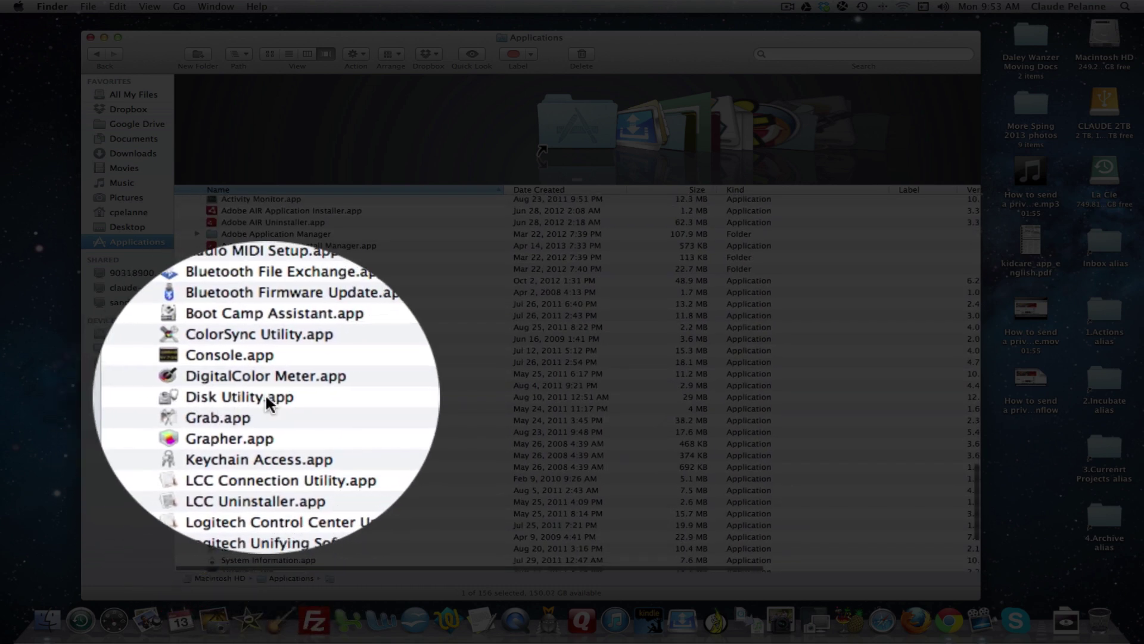
left_click(254, 394)
double_click(254, 397)
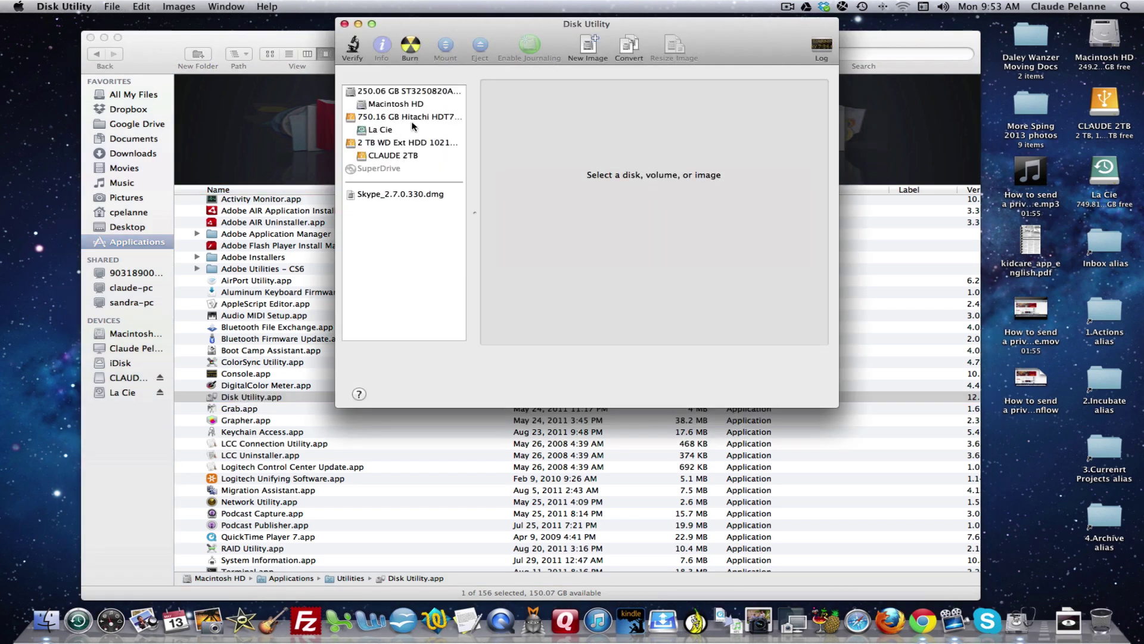
Give the 750.16 GB Hitachi disk a single-partition layout named 'La Cie'
left_click(378, 117)
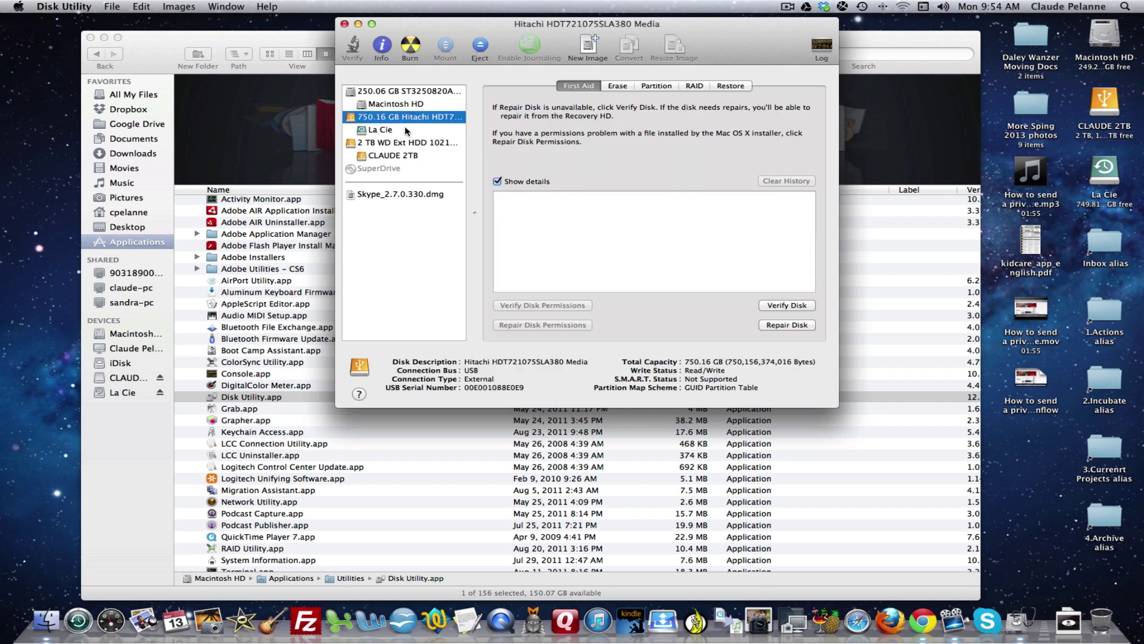
left_click(656, 86)
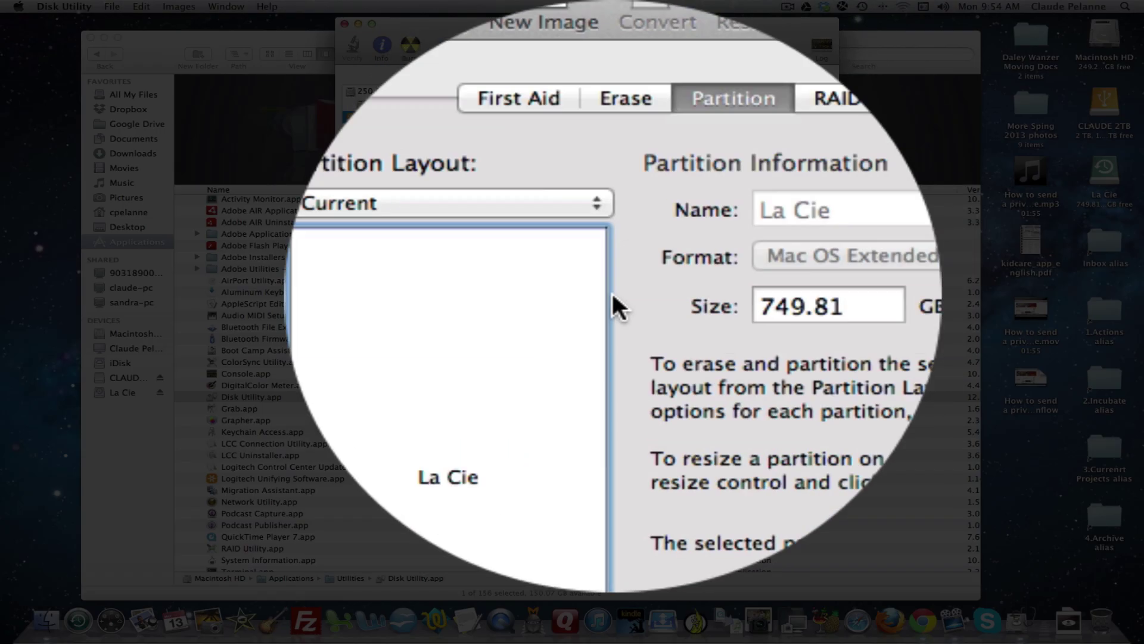
left_click(606, 289)
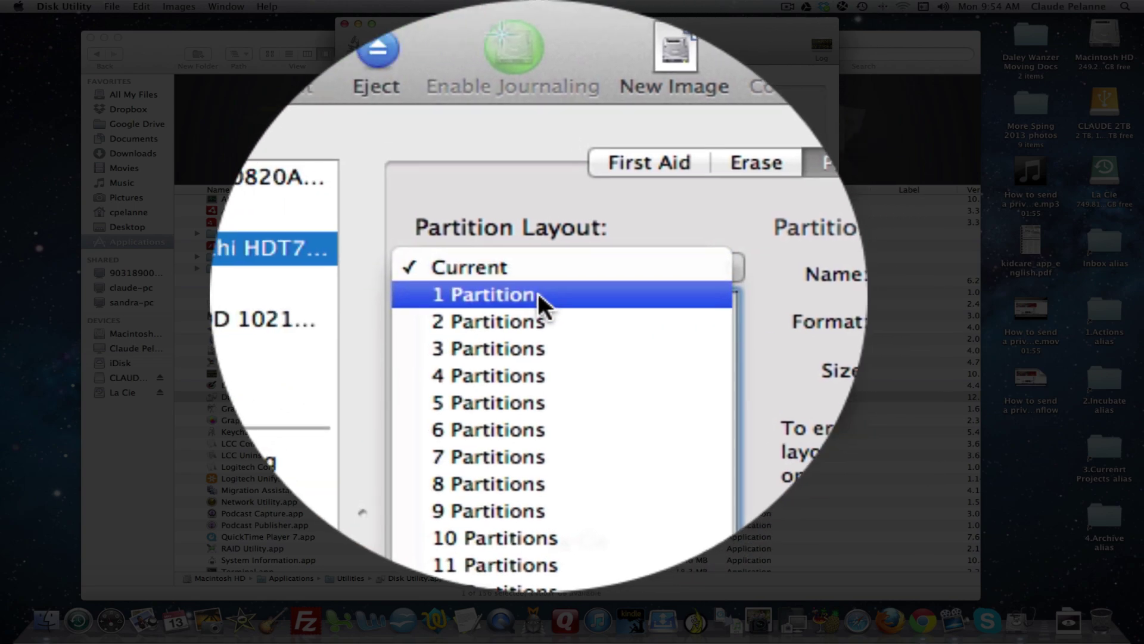
left_click(537, 292)
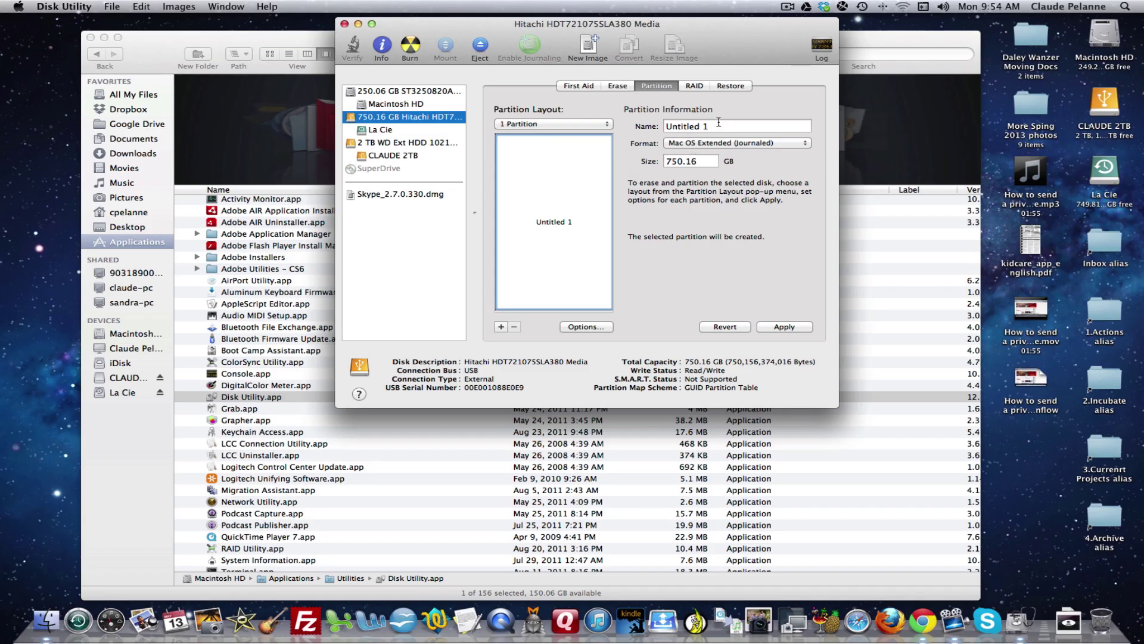
key("Tab")
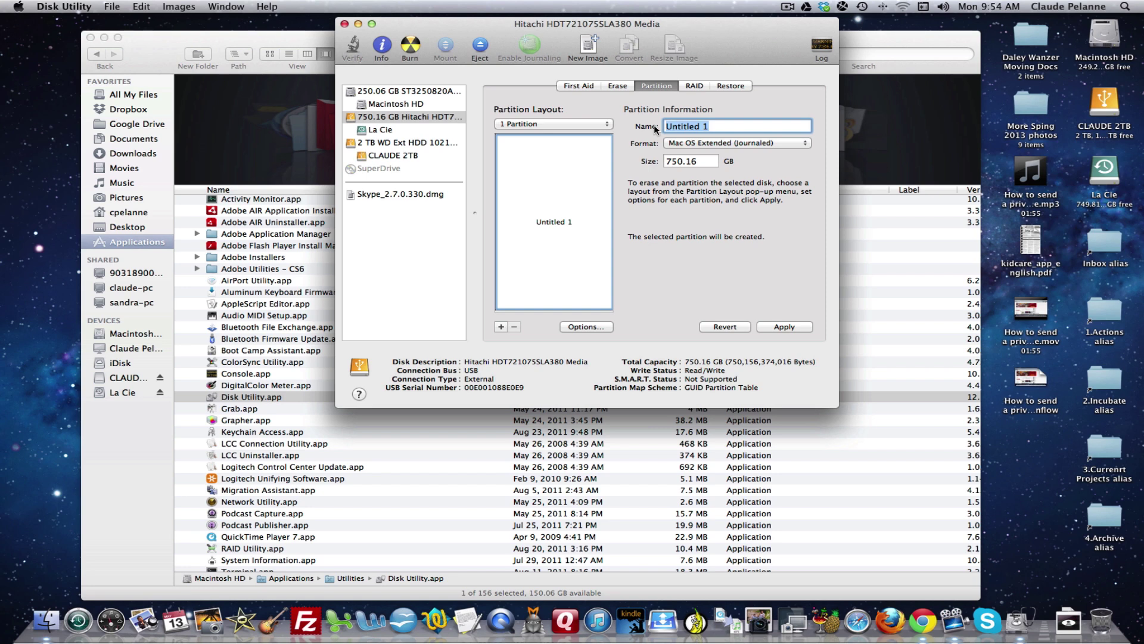
type("La Cie")
Apply and confirm the La Cie partition, then close Disk Utility and the Applications window
left_click(791, 327)
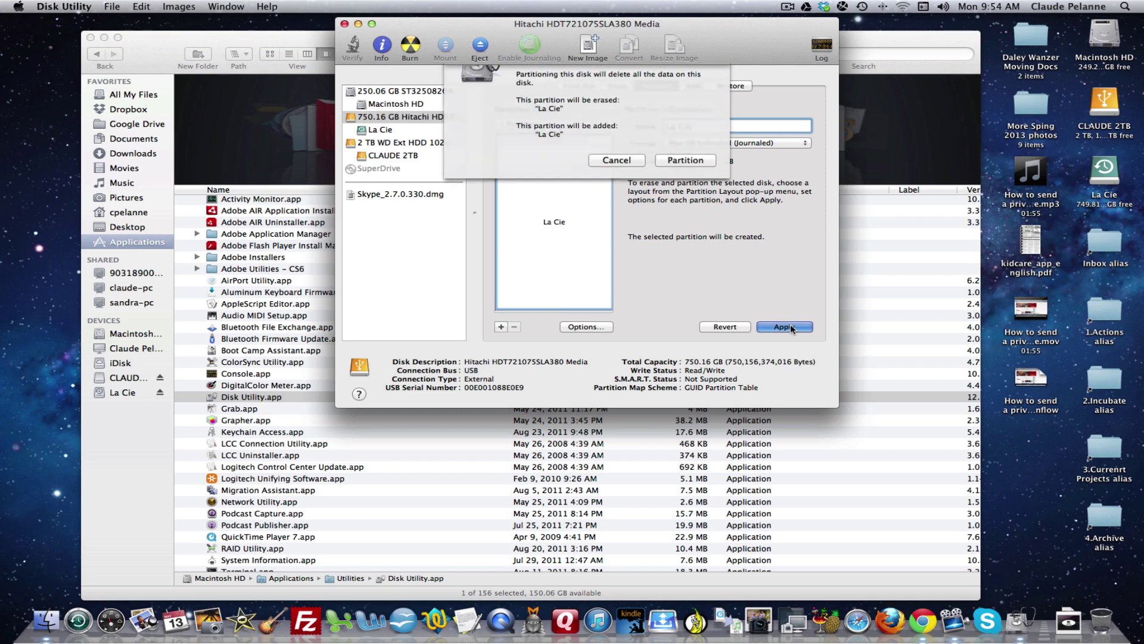
left_click(684, 190)
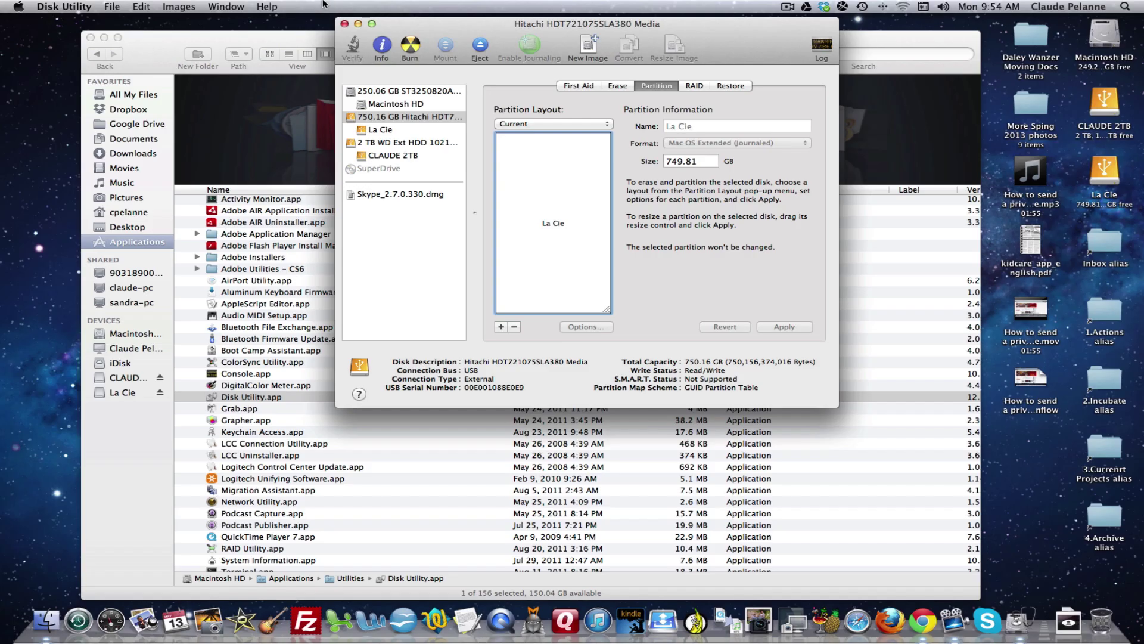
left_click(344, 25)
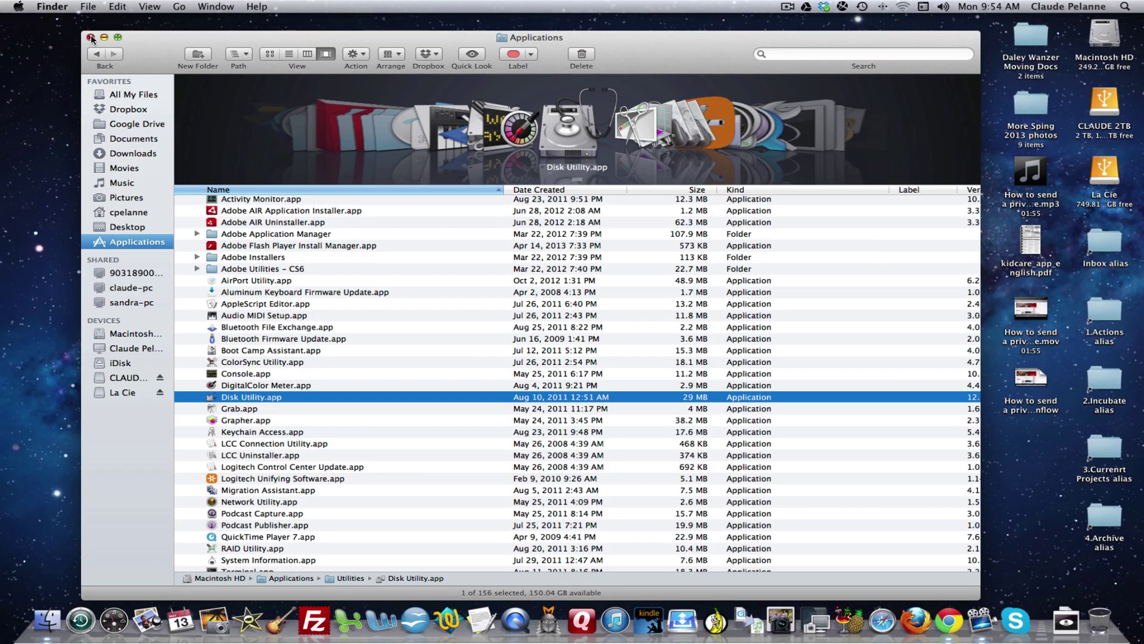
left_click(90, 37)
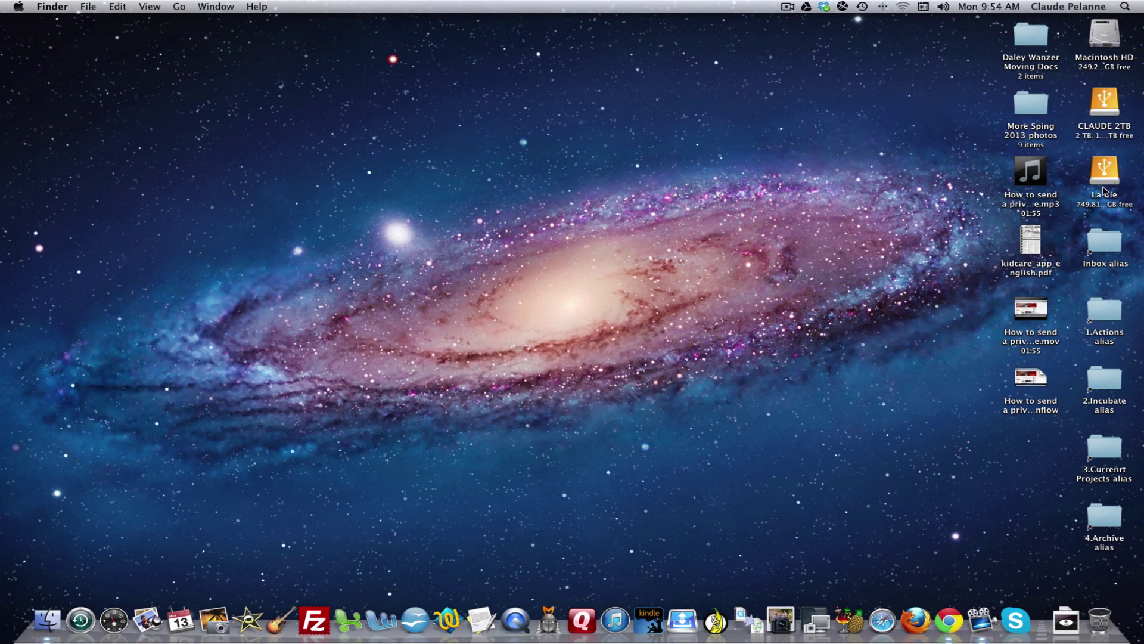
Open Time Machine Preferences from the menu bar and review the backup exclusions without changes
left_click(862, 6)
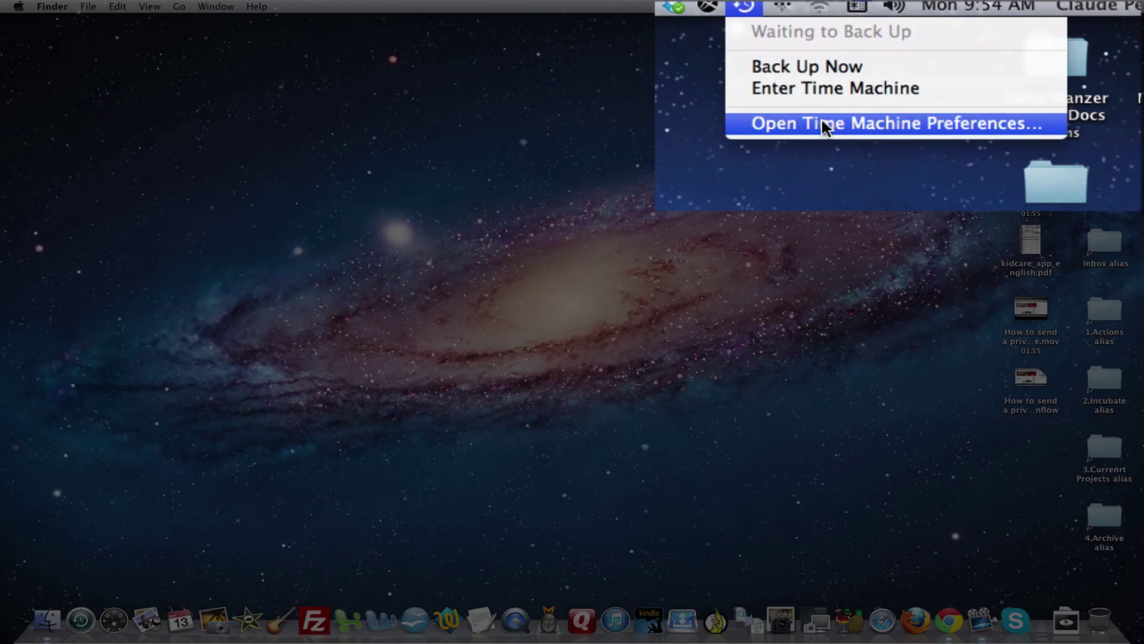
left_click(903, 67)
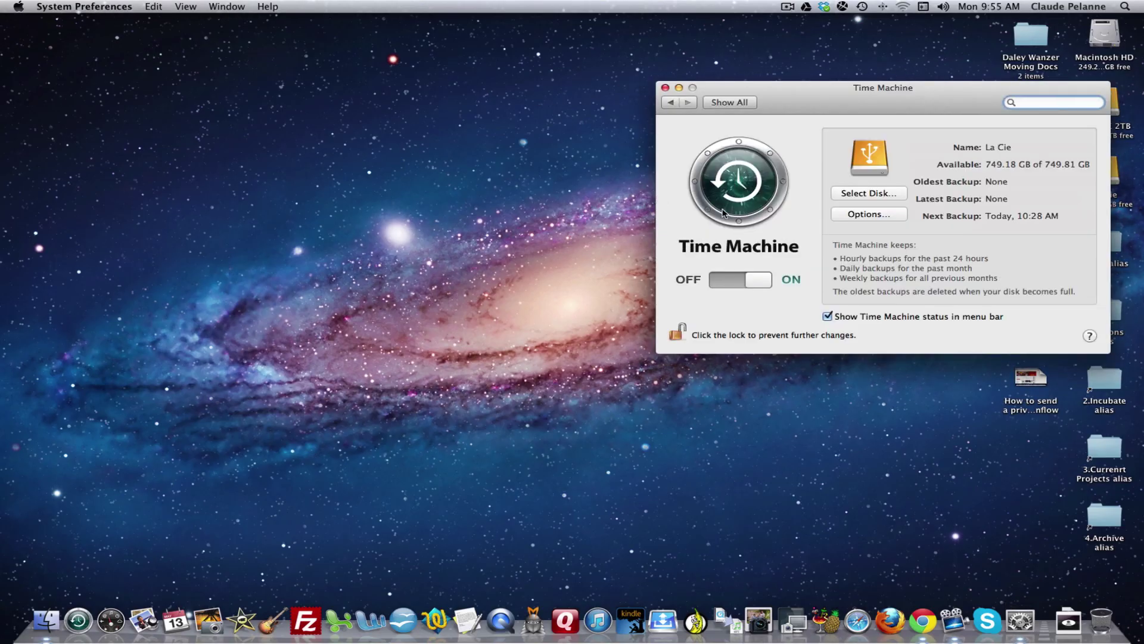
left_click(869, 217)
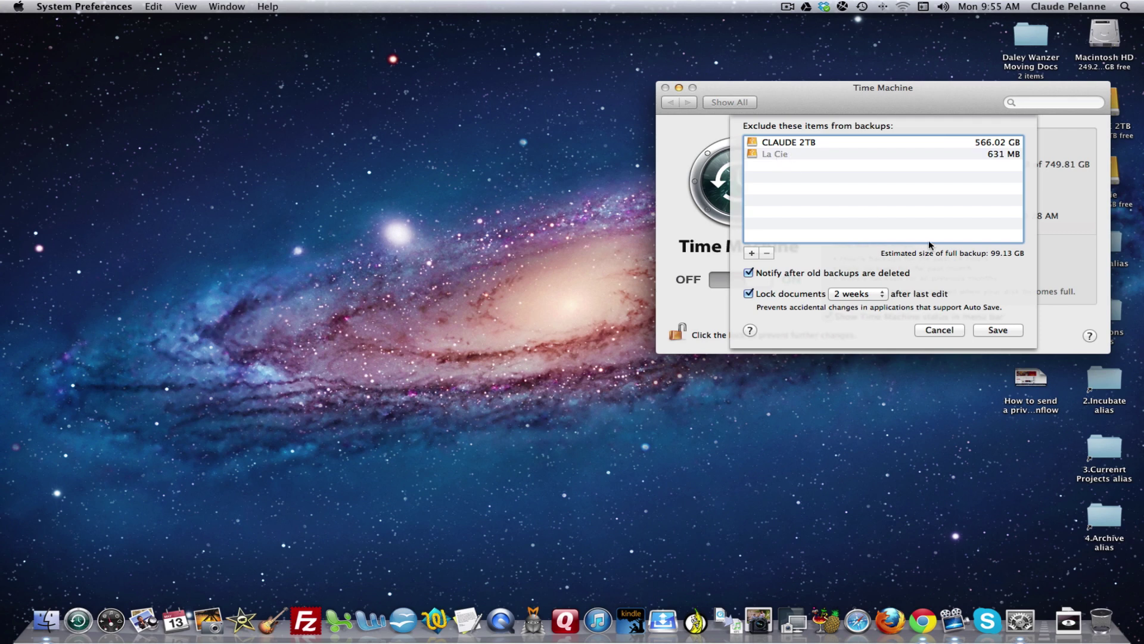
left_click(939, 330)
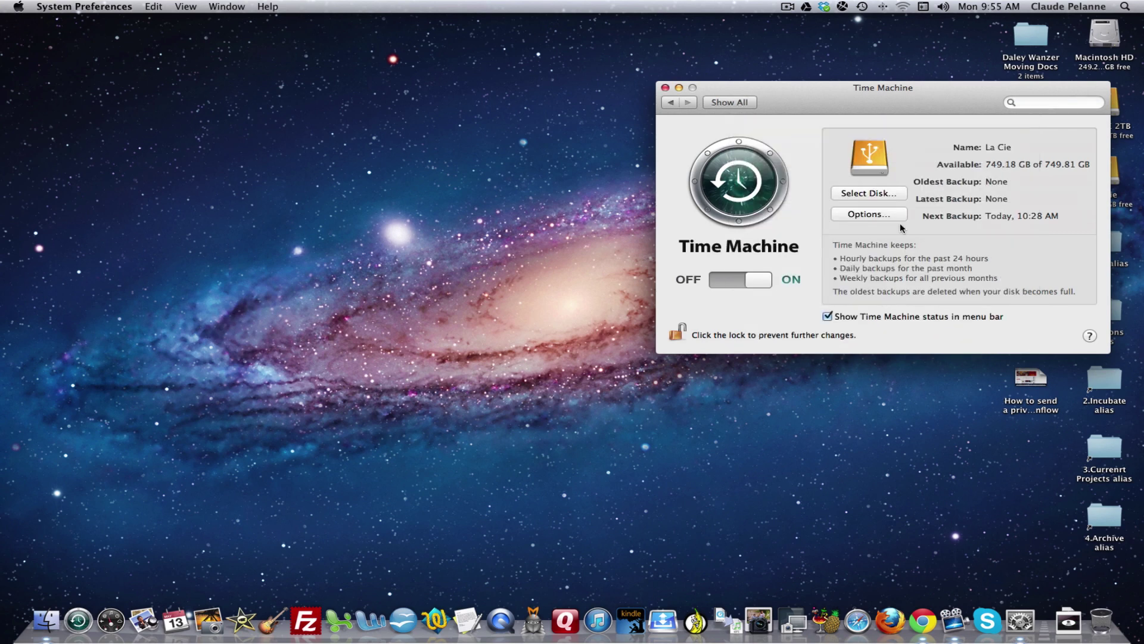
Choose La Cie from the available disks as the Time Machine backup disk
left_click(861, 195)
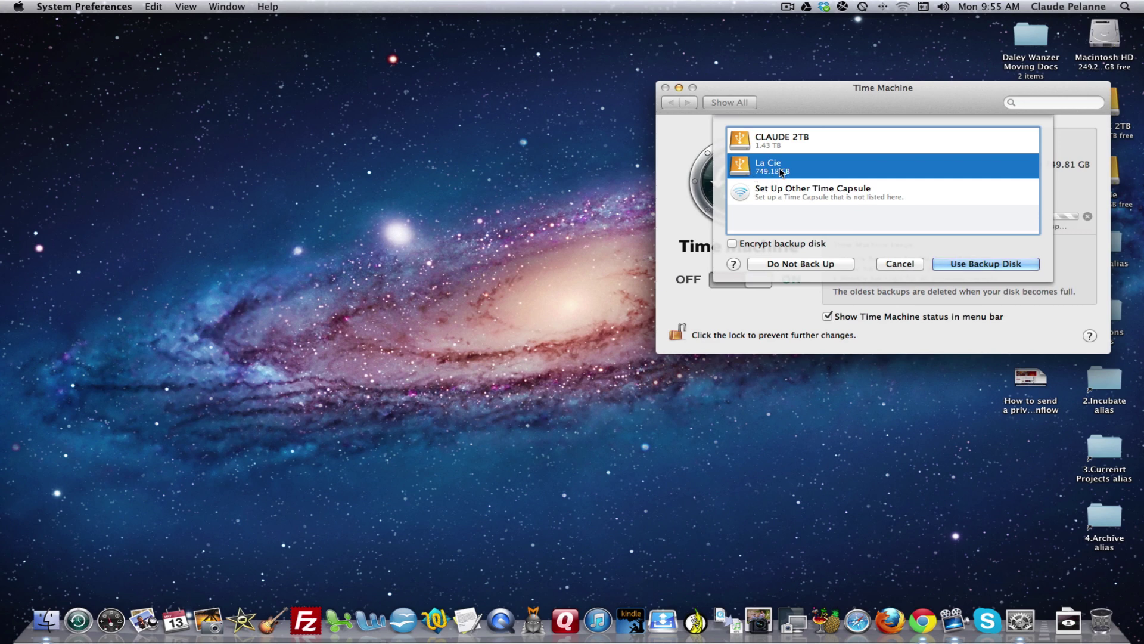
left_click(986, 264)
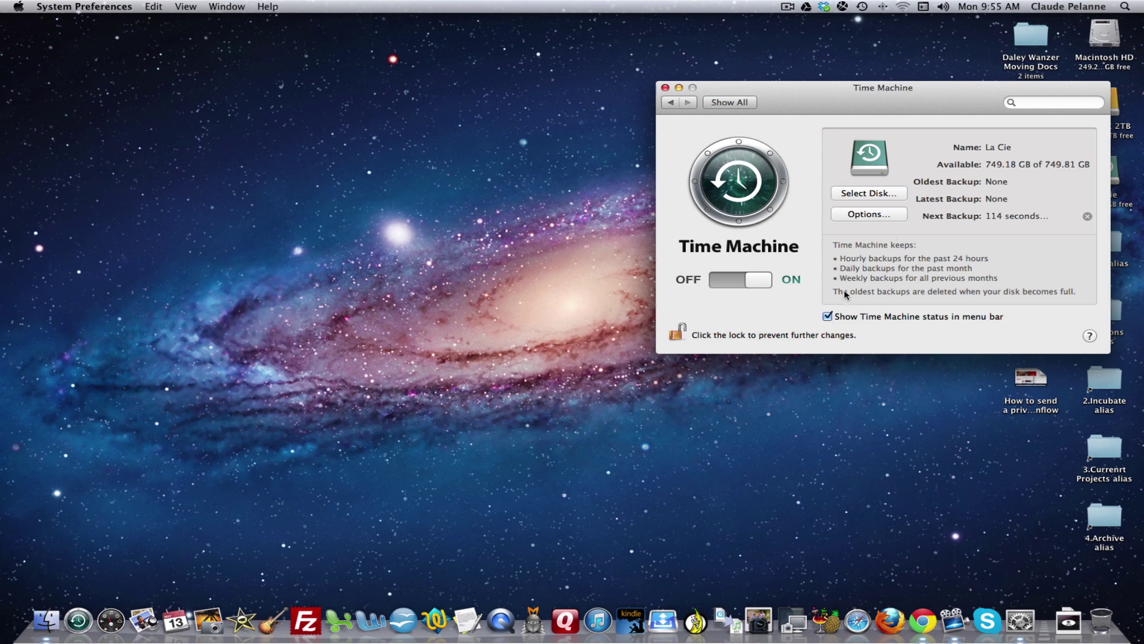
Close Time Machine preferences and drag the backup progress window to the top centre
left_click(665, 88)
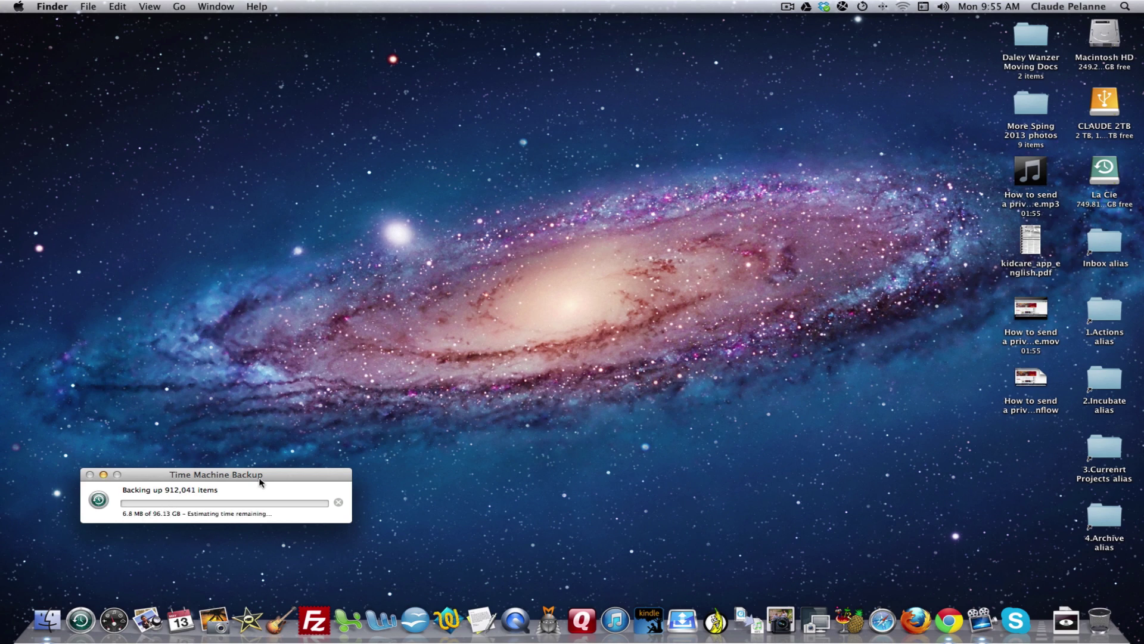
left_click_drag(286, 474, 671, 137)
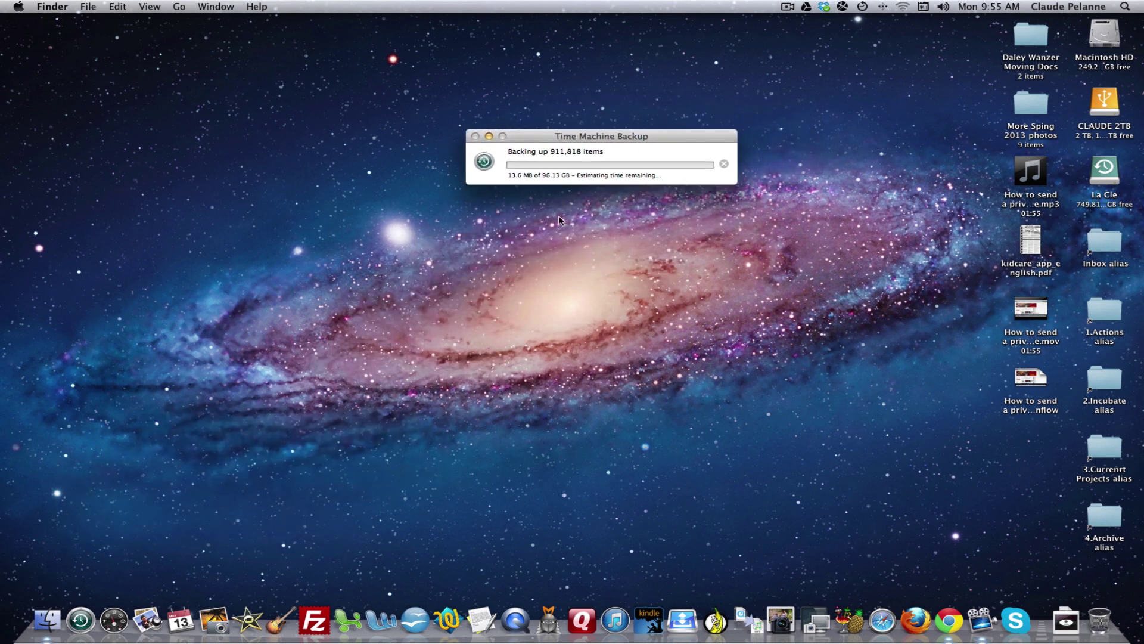